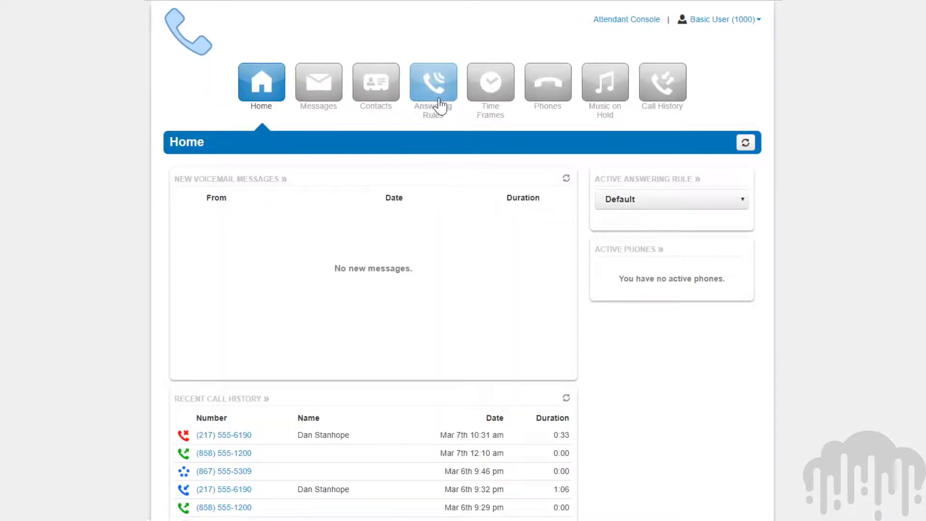
# Open the Answering Rules page, which lists only the active Default rule ringing x1000.
pyautogui.click(439, 105)
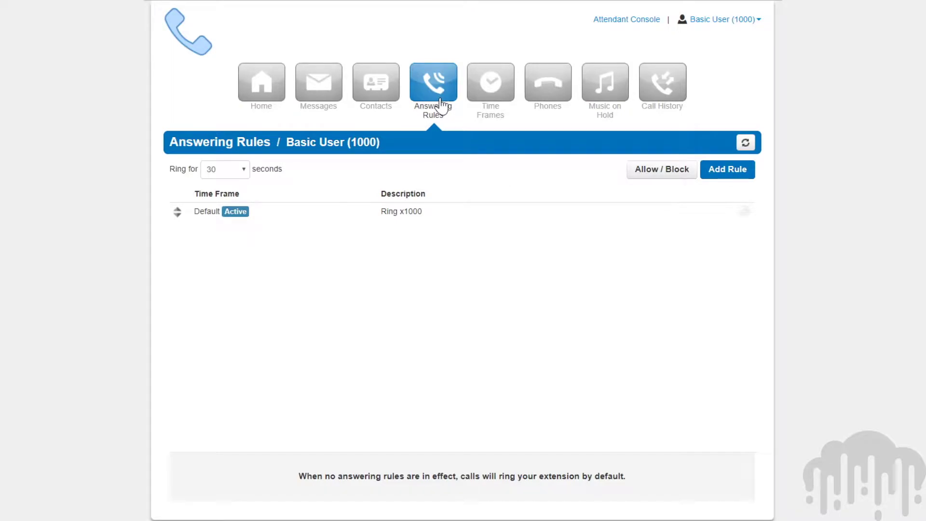
# Add and save an answering rule that applies during the Business Hours time frame.
pyautogui.click(732, 175)
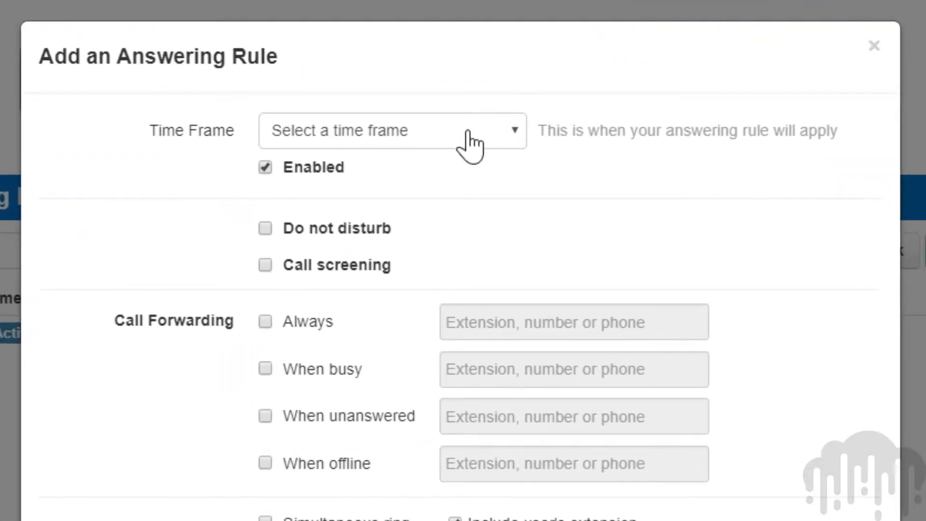
pyautogui.click(484, 111)
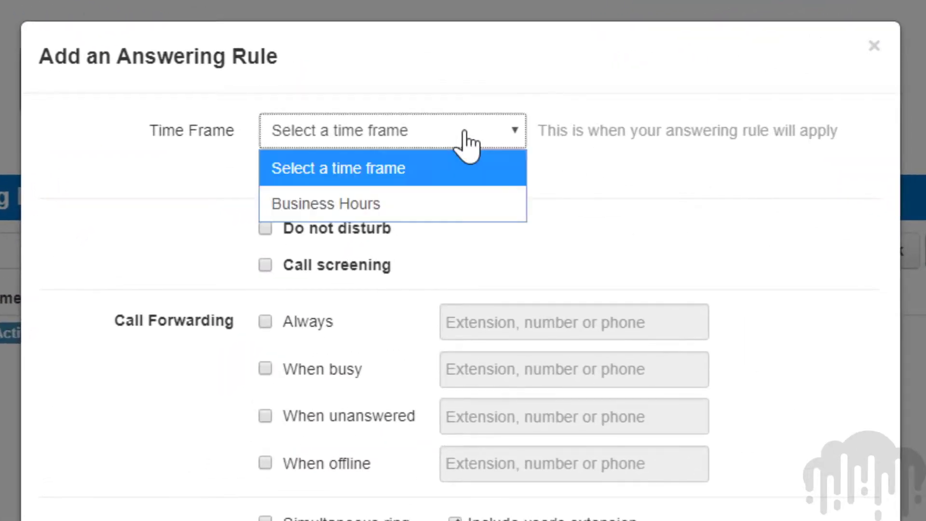
pyautogui.click(406, 202)
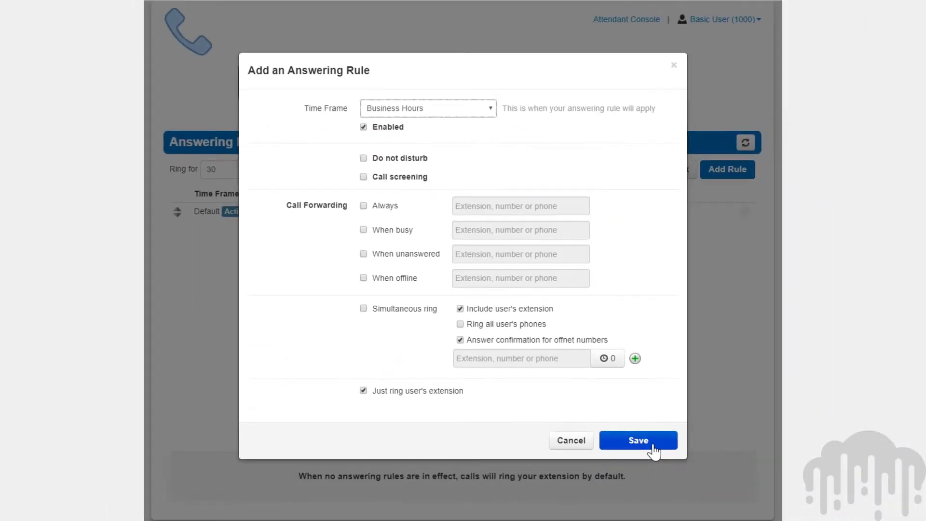
pyautogui.click(652, 445)
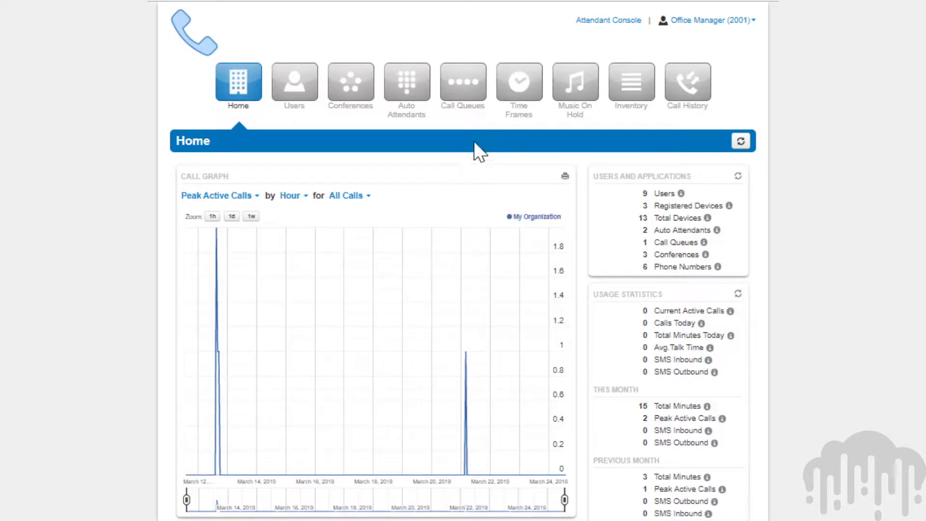
# Go to the empty Time Frames list and open the Add a Timeframe dialog.
pyautogui.click(520, 92)
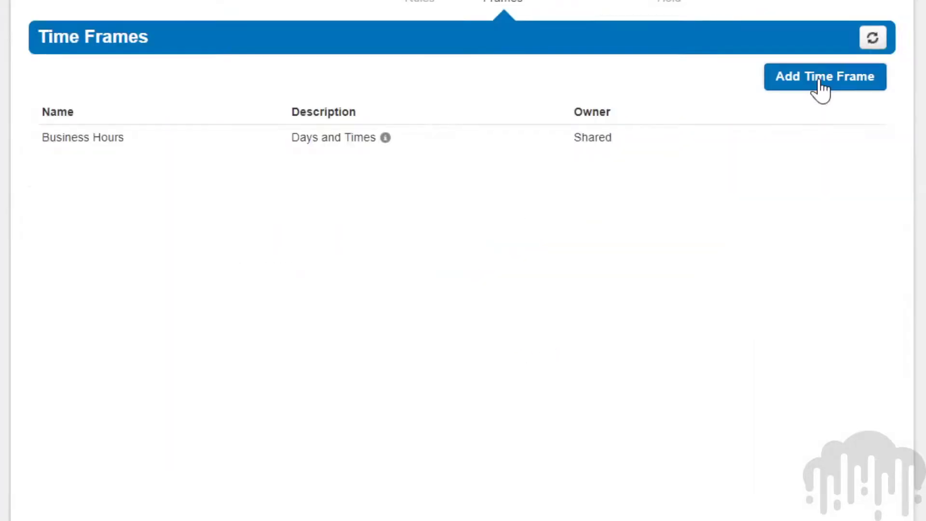
pyautogui.click(514, 274)
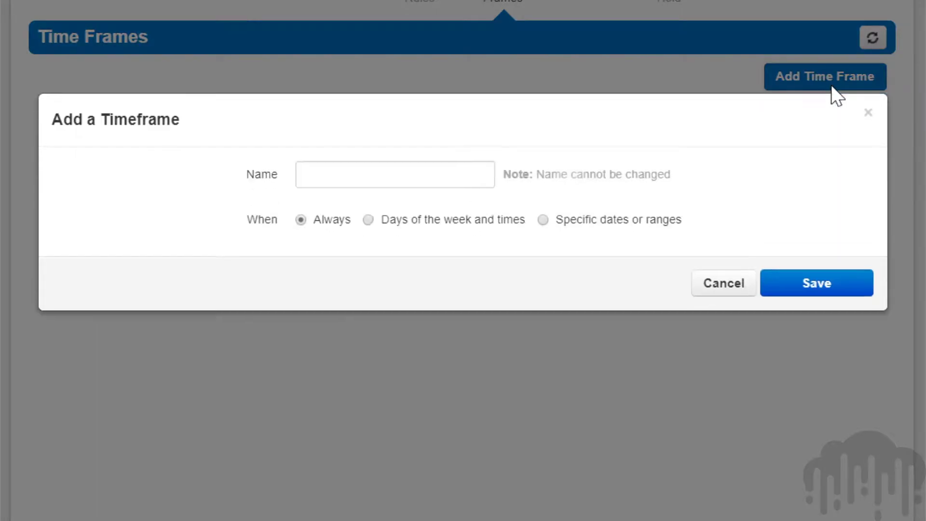
# Name the time frame 'My working hours', schedule it by weekdays, and enable Monday.
pyautogui.click(338, 168)
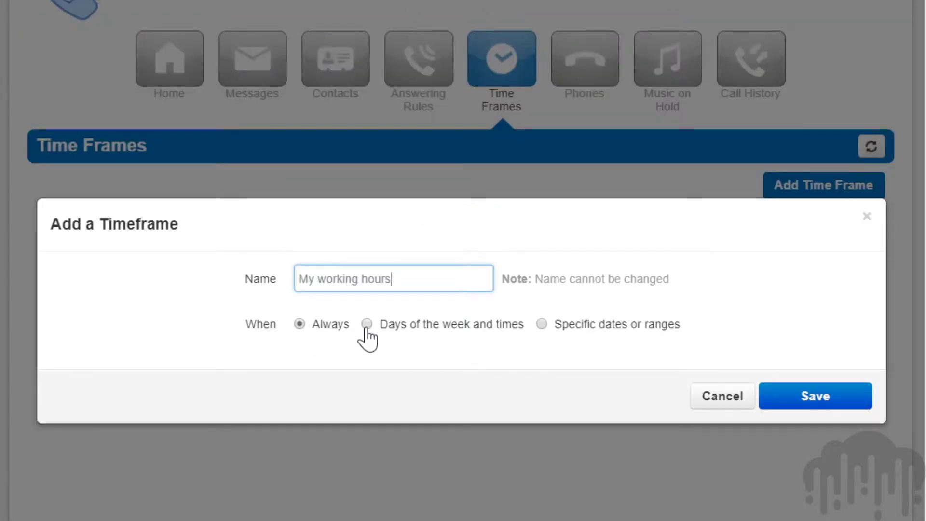
pyautogui.click(367, 329)
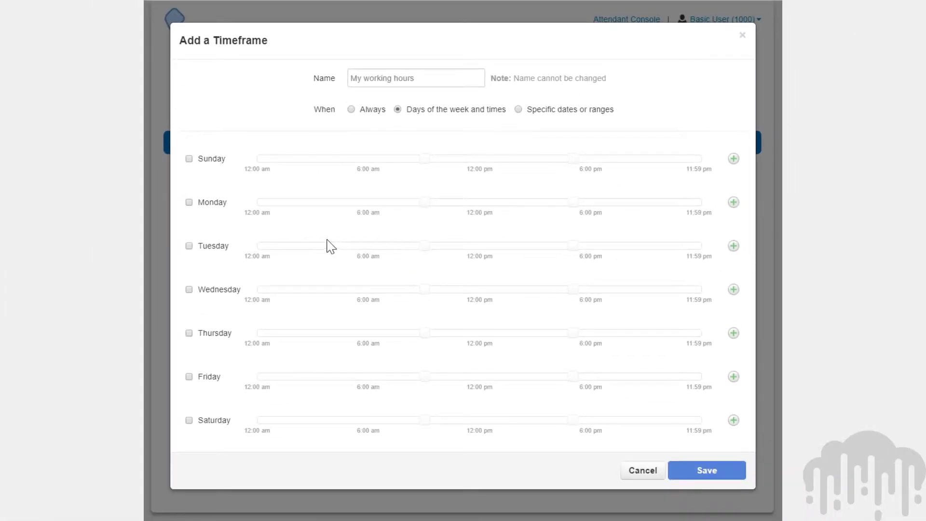
pyautogui.click(189, 202)
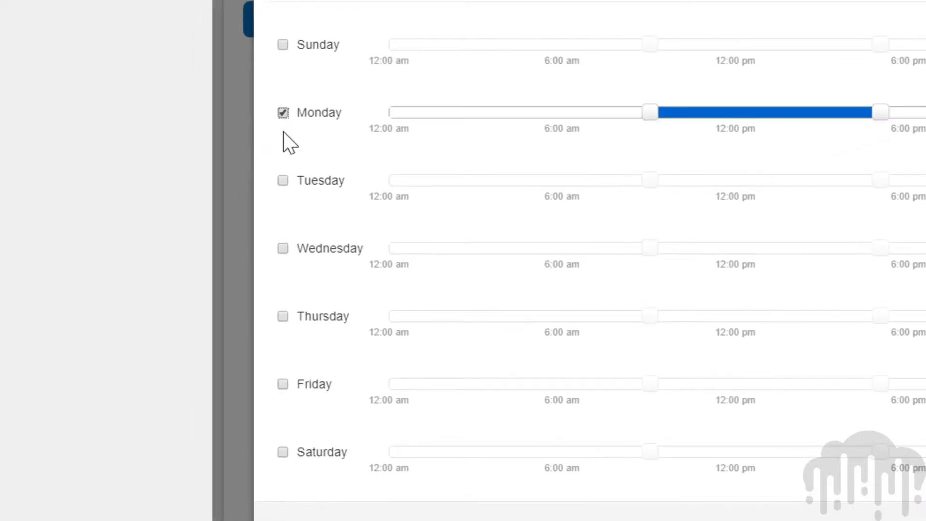
# Enable Tuesday, Wednesday, Thursday and Friday in the time frame.
pyautogui.click(283, 181)
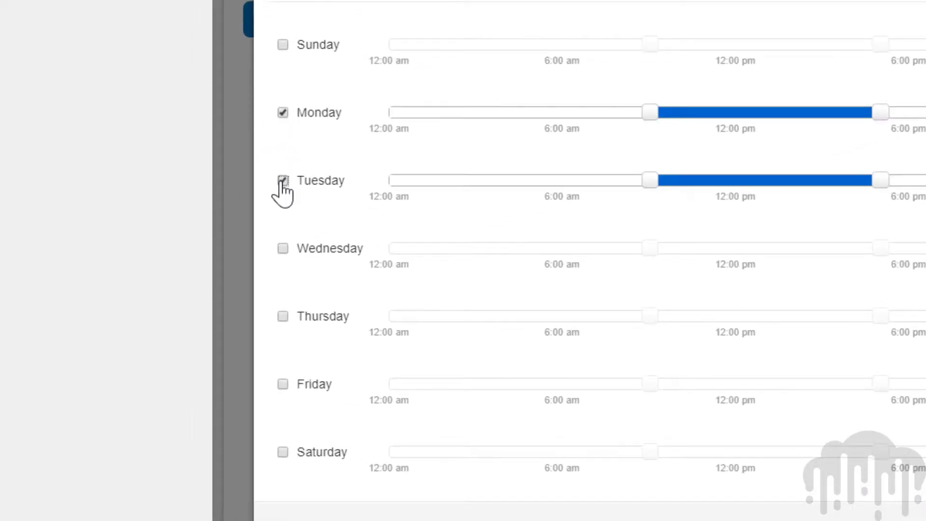
pyautogui.click(282, 249)
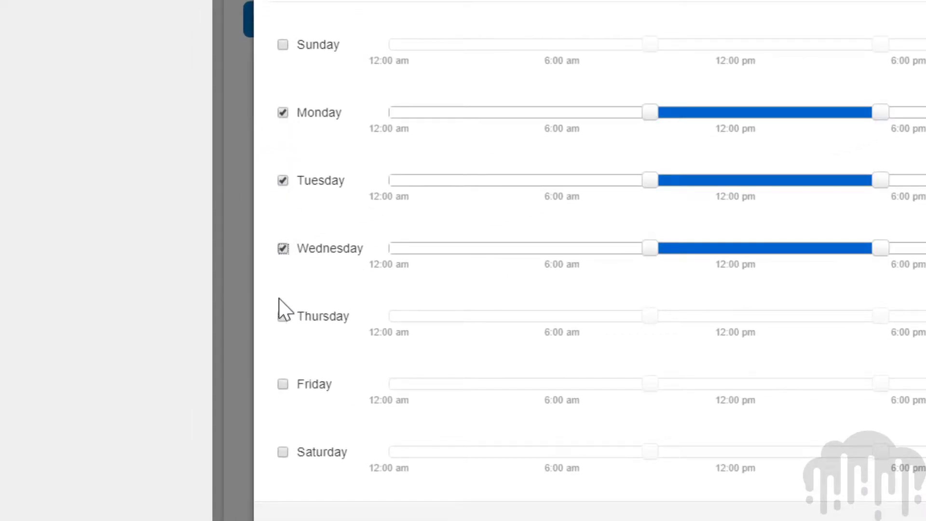
pyautogui.click(282, 317)
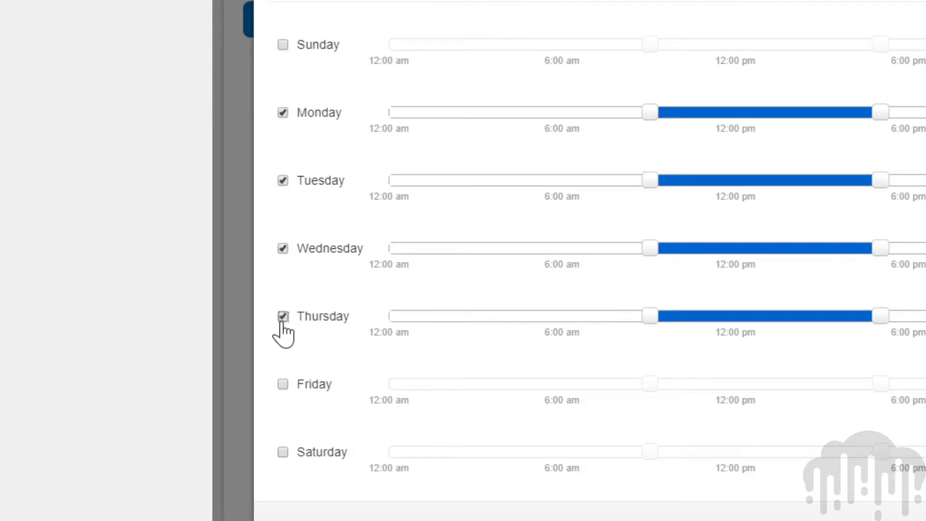
pyautogui.click(283, 385)
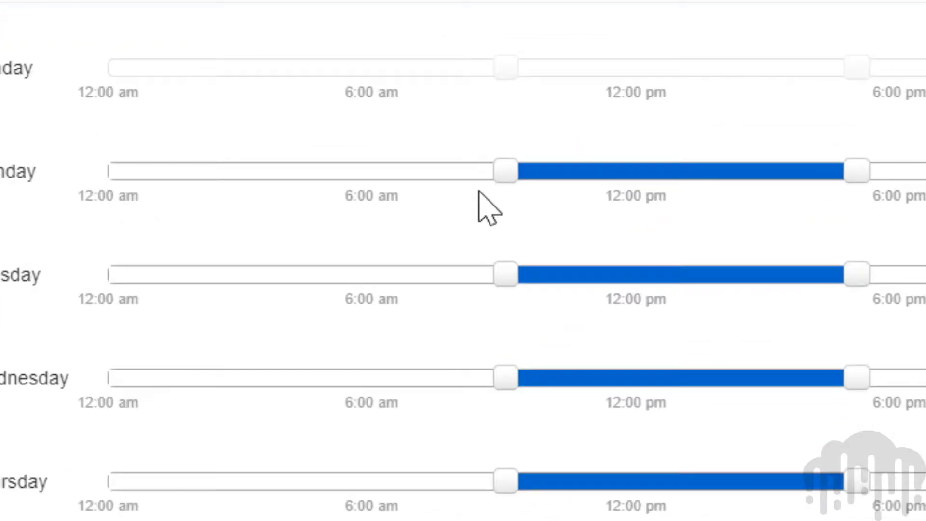
# Set Monday's hours to run from 8:00 am to 4:00 pm.
pyautogui.moveTo(647, 109)
pyautogui.moveTo(201, 282); pyautogui.dragTo(123, 282)
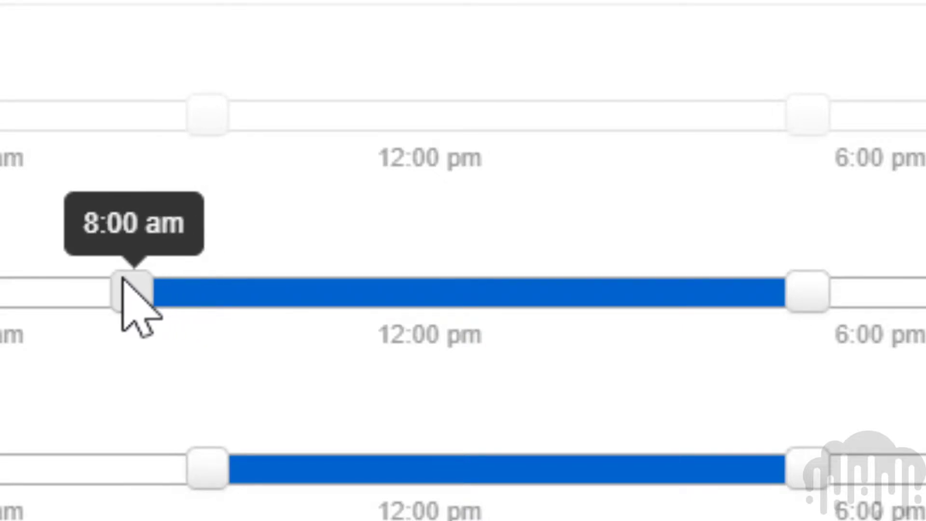
pyautogui.moveTo(809, 290); pyautogui.dragTo(736, 283)
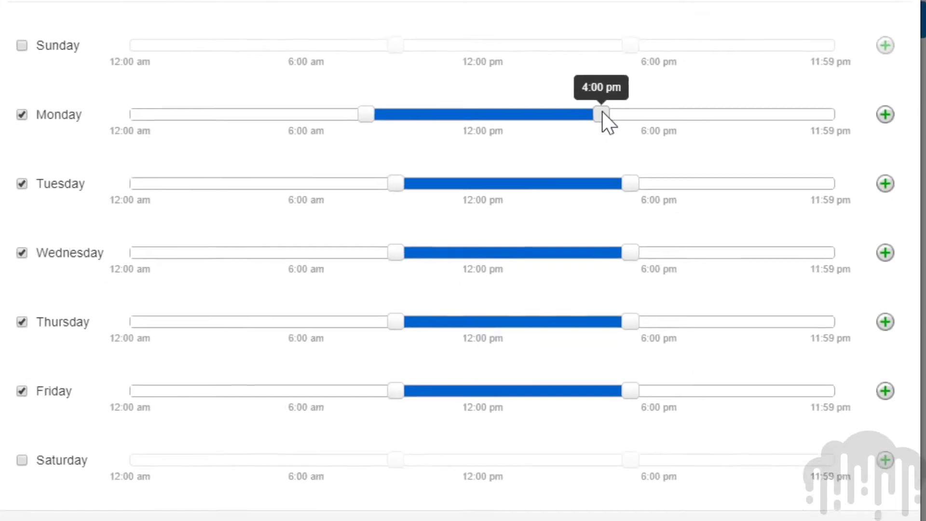
pyautogui.moveTo(602, 111); pyautogui.dragTo(600, 109)
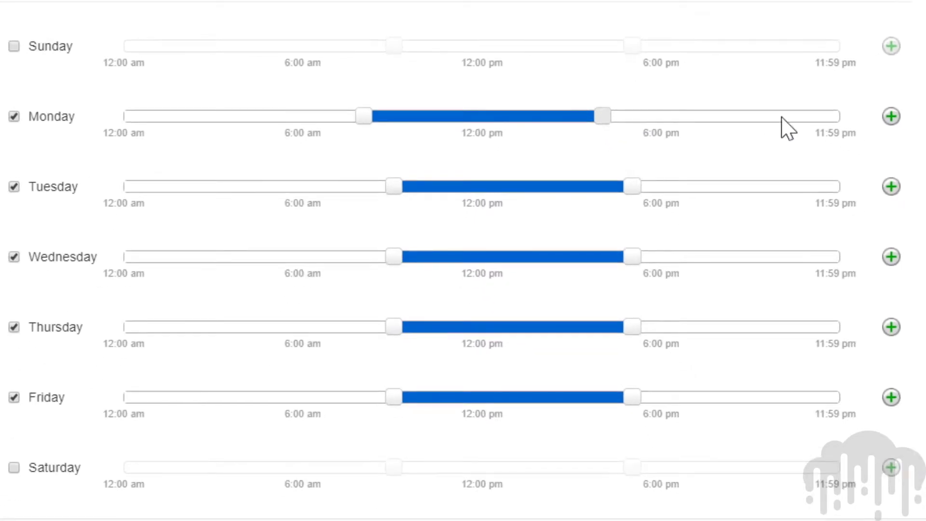
# Add a second Monday range, make the morning range 9:00–11:35 am, and save.
pyautogui.click(891, 117)
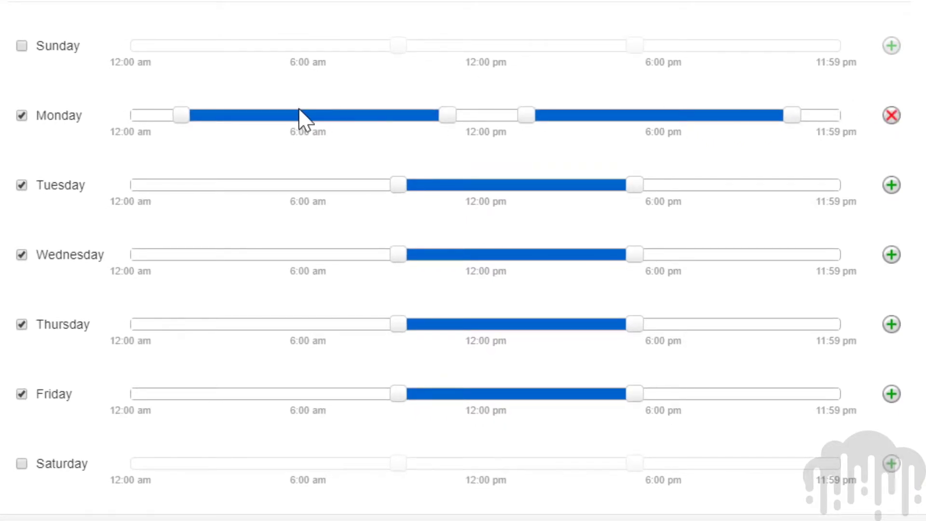
pyautogui.moveTo(191, 112); pyautogui.dragTo(400, 114)
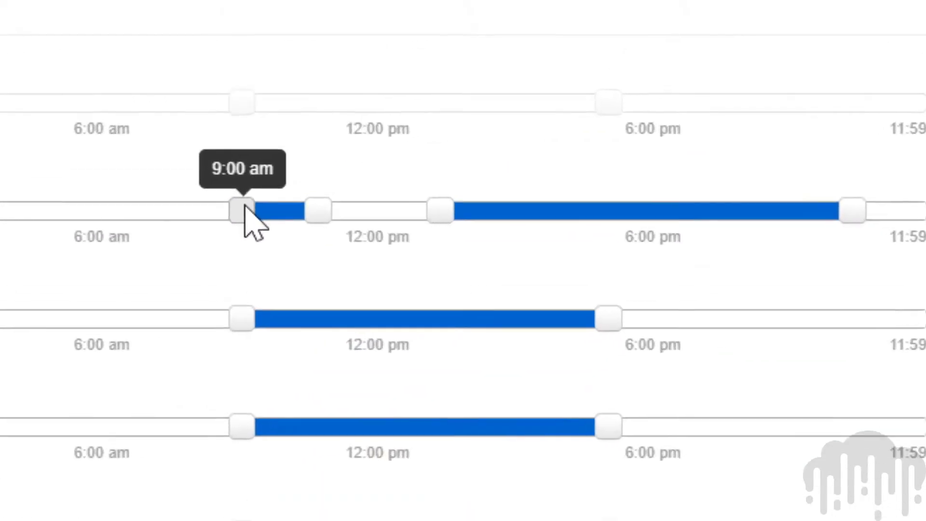
pyautogui.moveTo(245, 206); pyautogui.dragTo(244, 208)
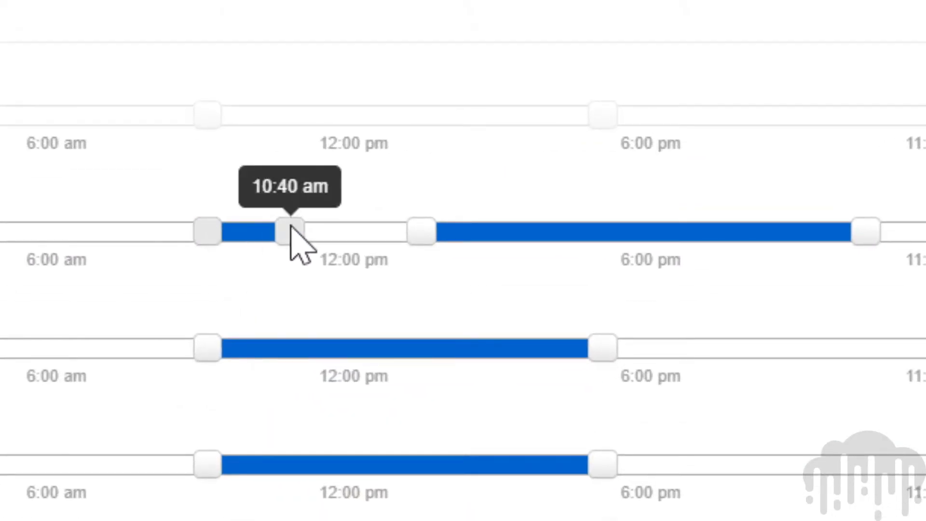
pyautogui.moveTo(298, 231); pyautogui.dragTo(363, 236)
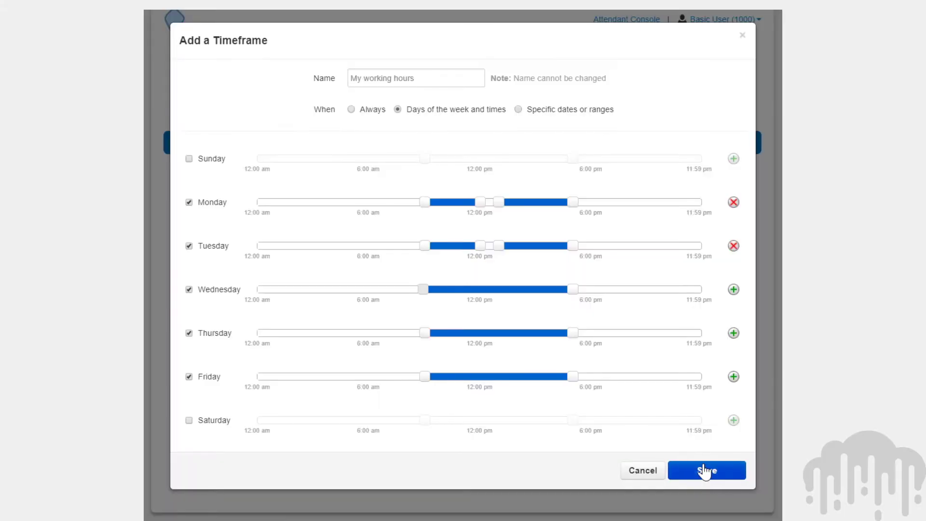
pyautogui.click(704, 471)
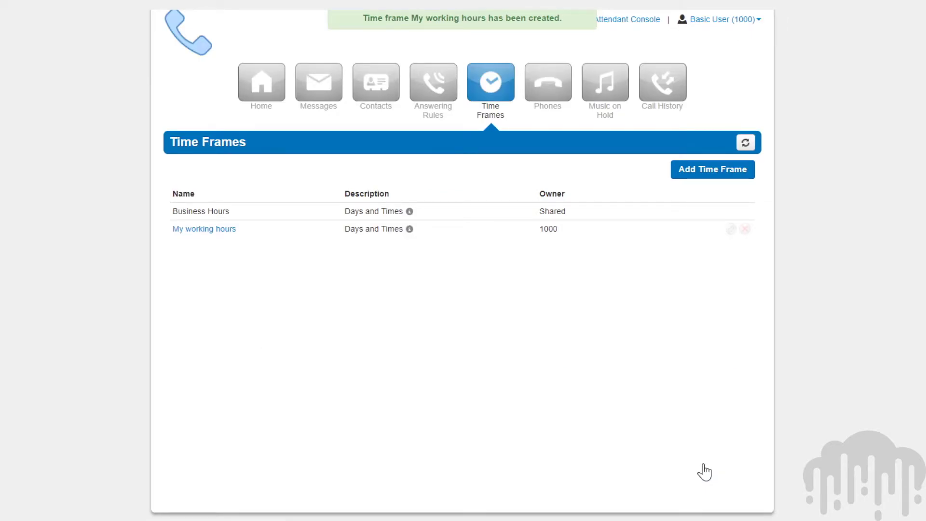
# Create another time frame named 'On the road' using specific dates or ranges.
pyautogui.click(704, 171)
pyautogui.click(471, 238)
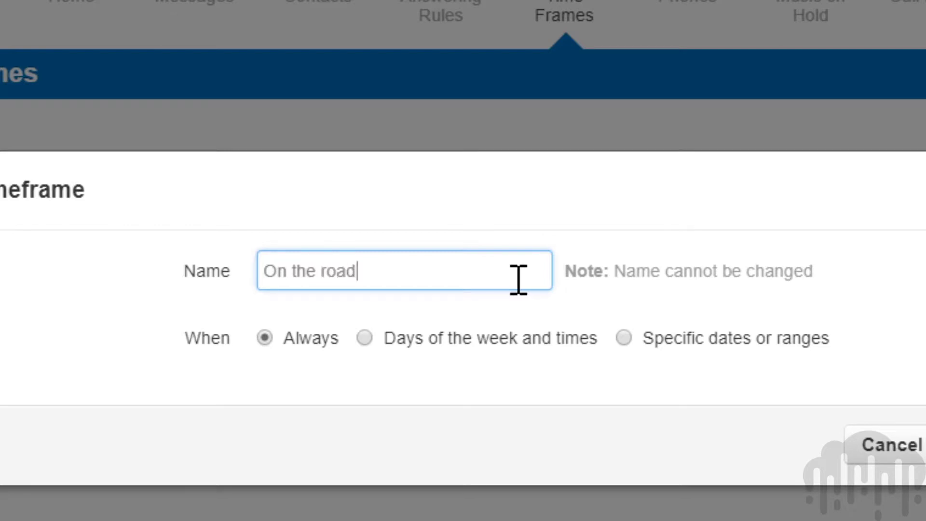
pyautogui.click(623, 338)
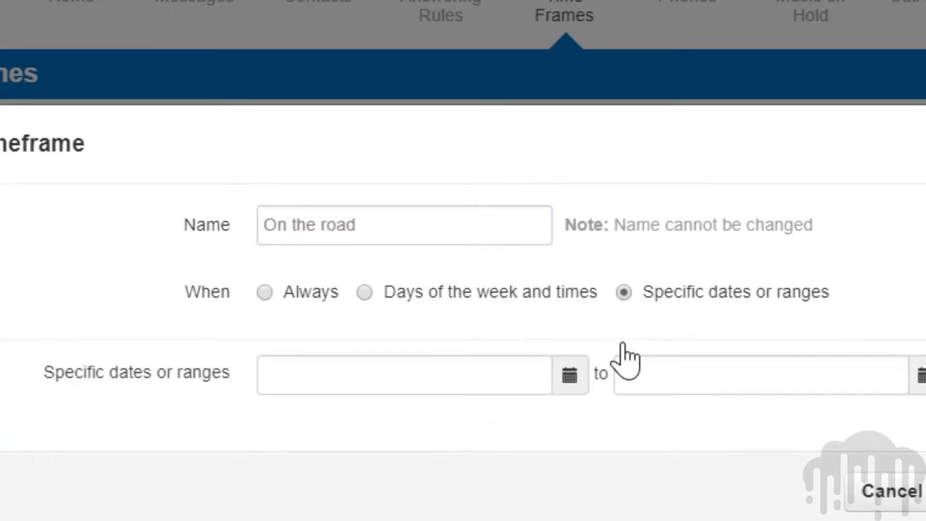
# Set the first range's start to March 25 at 9:30 am.
pyautogui.click(573, 377)
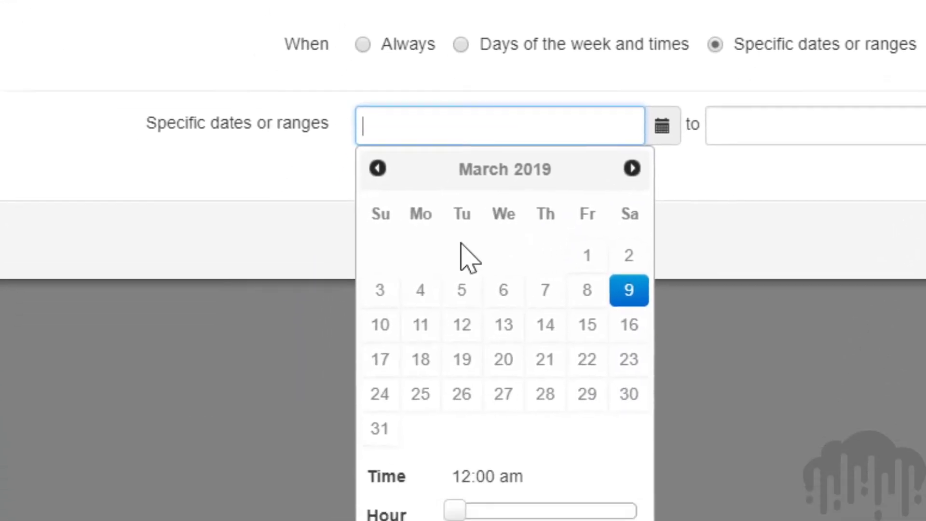
pyautogui.click(419, 392)
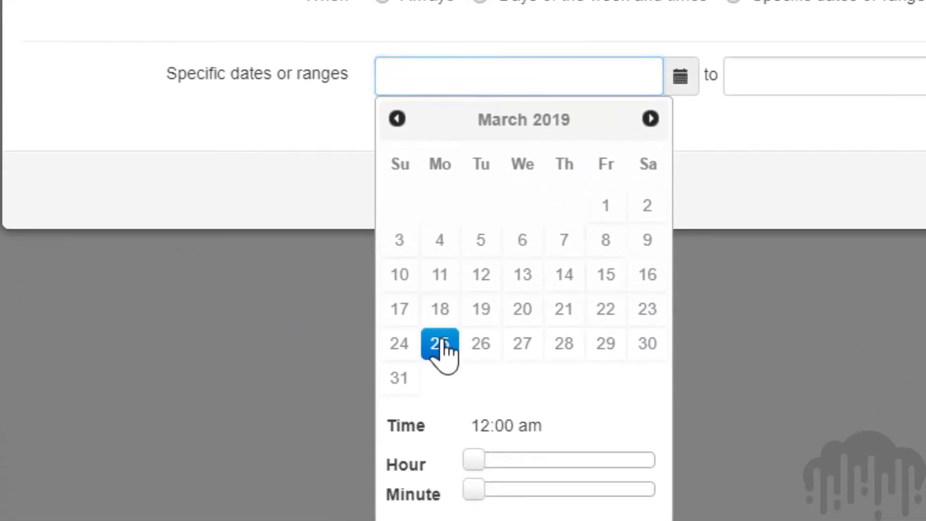
pyautogui.moveTo(475, 456); pyautogui.dragTo(542, 458)
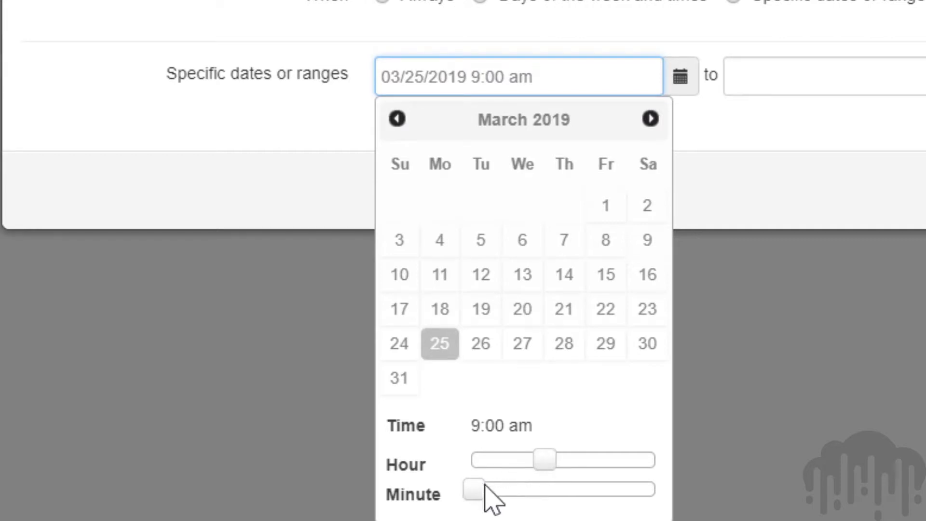
pyautogui.moveTo(475, 487); pyautogui.dragTo(556, 486)
pyautogui.moveTo(260, 480); pyautogui.dragTo(268, 480)
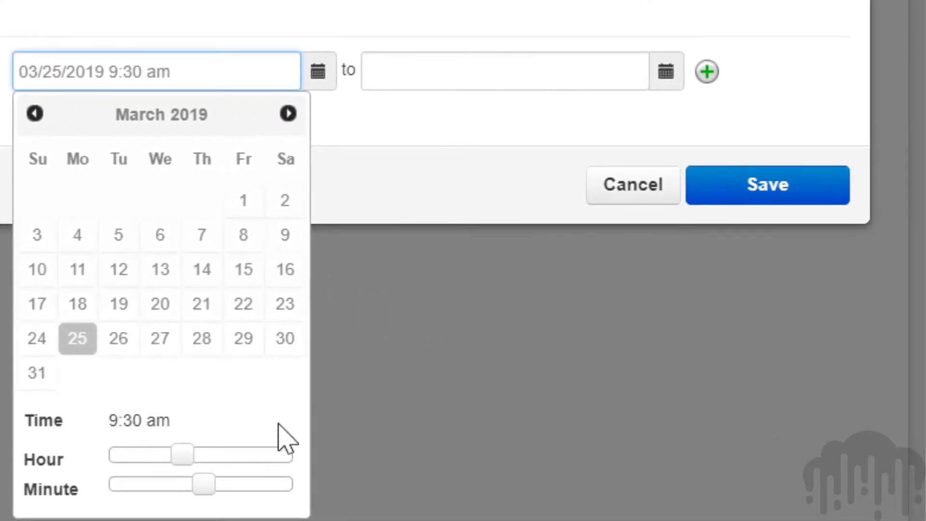
pyautogui.click(467, 116)
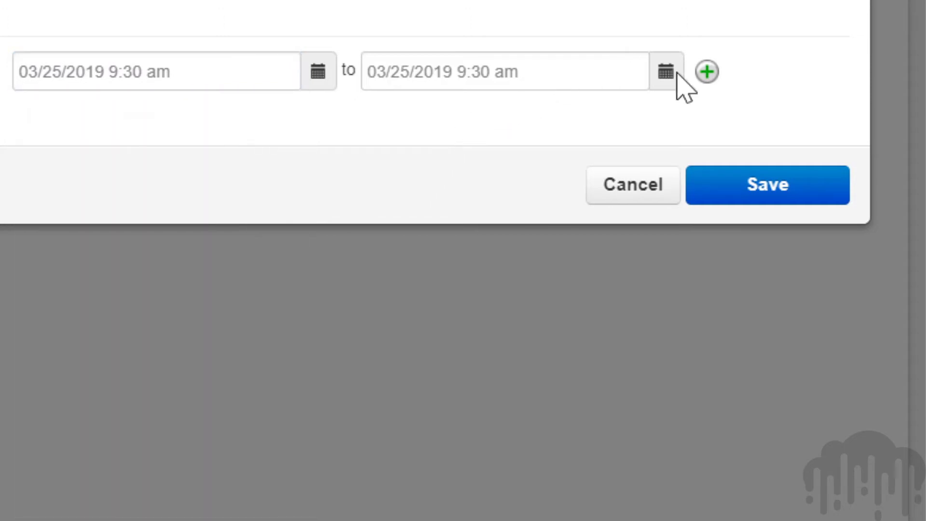
# End the first range March 27 at 12:30 pm, add another range row, and save.
pyautogui.click(674, 76)
pyautogui.click(522, 351)
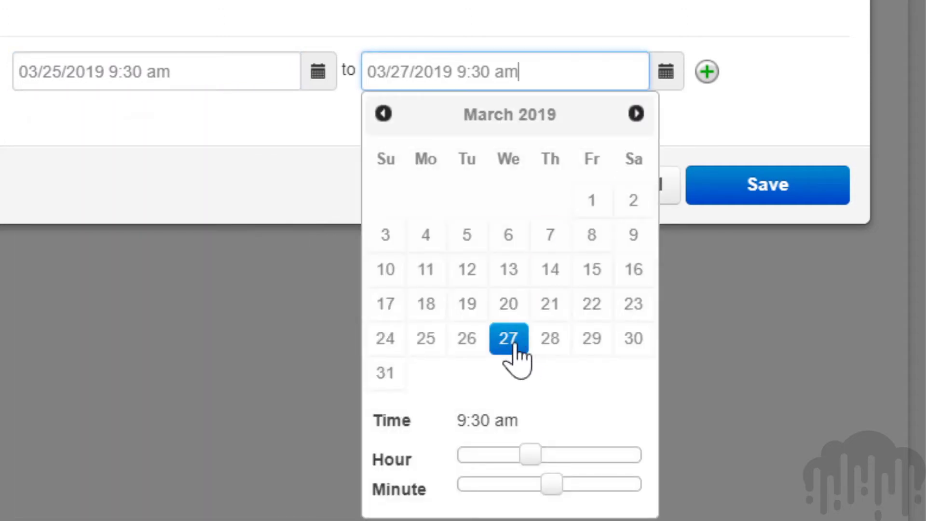
pyautogui.moveTo(530, 453); pyautogui.dragTo(562, 457)
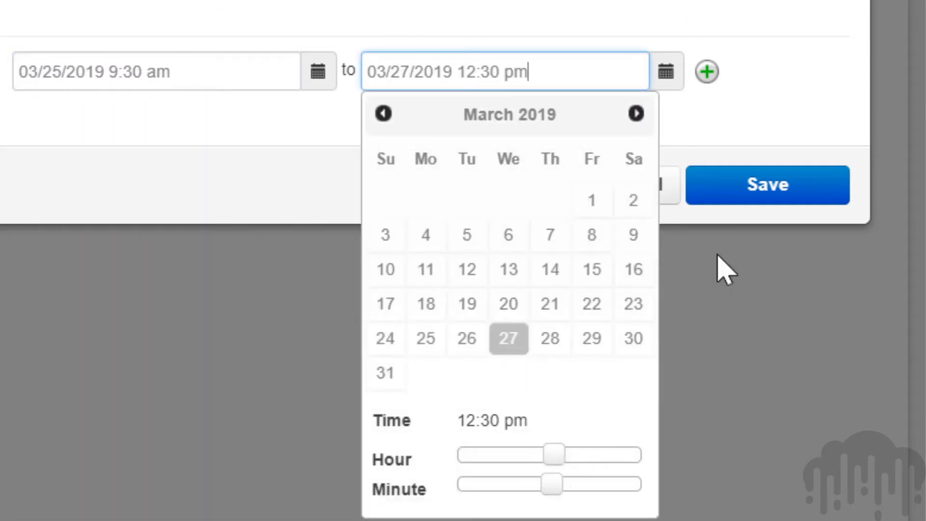
pyautogui.click(708, 73)
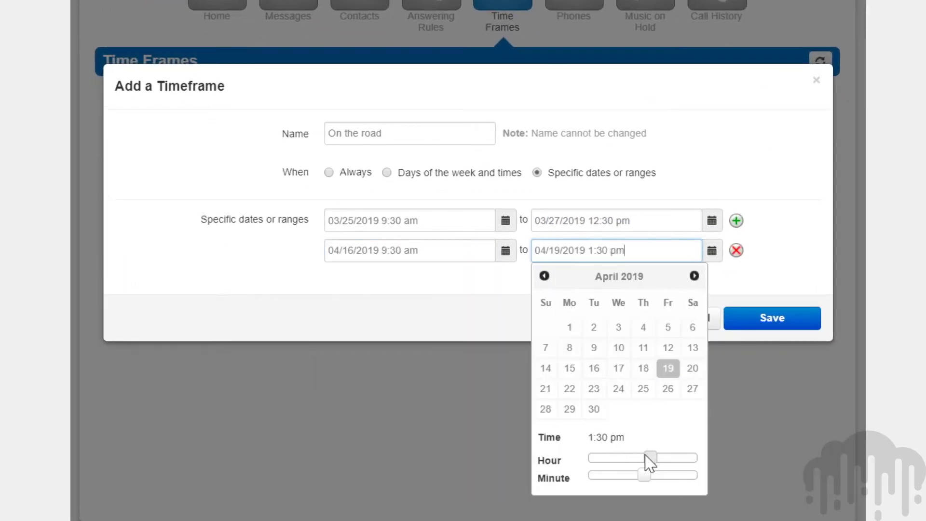
pyautogui.click(748, 338)
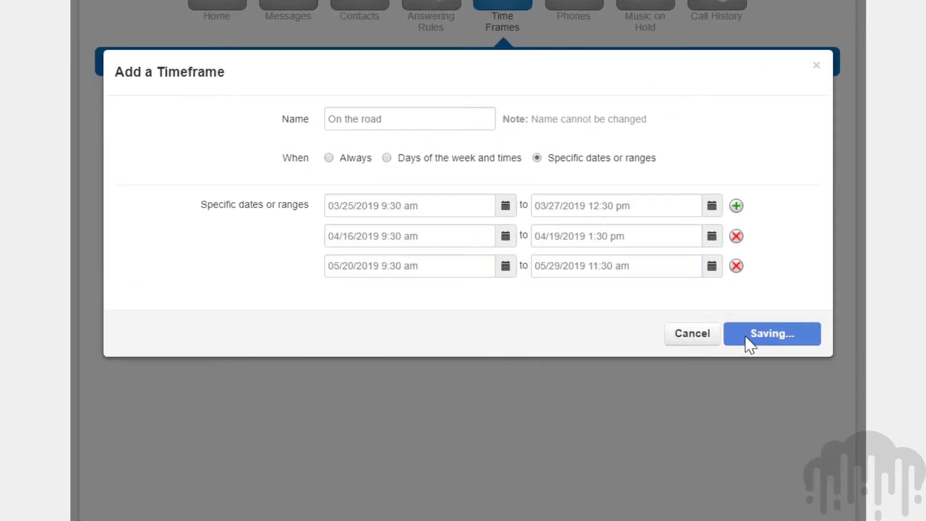
pyautogui.click(800, 169)
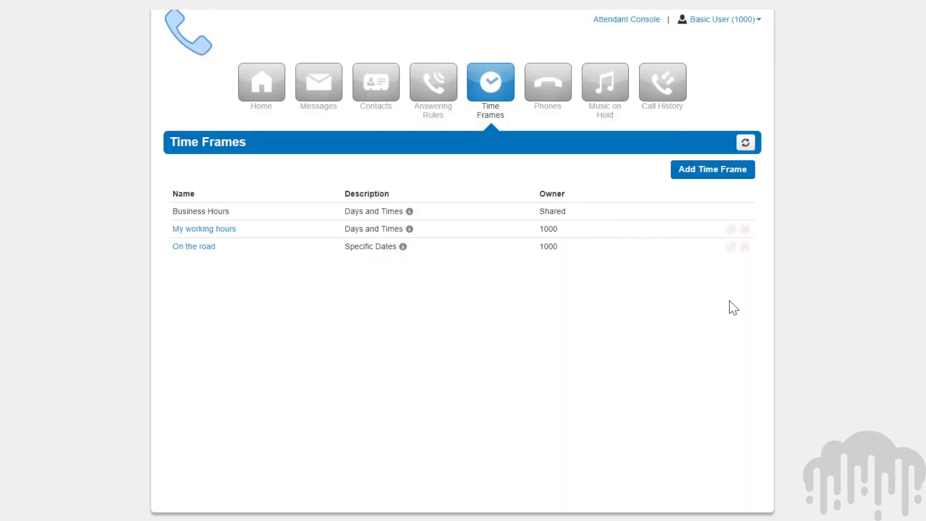
# Back out of deleting 'On the road' and return to the Answering Rules page.
pyautogui.click(670, 182)
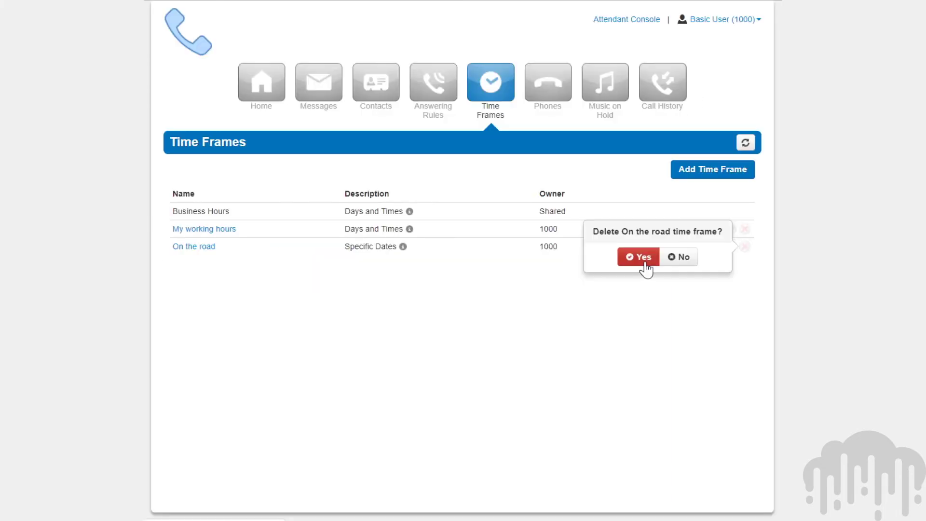
pyautogui.click(320, 236)
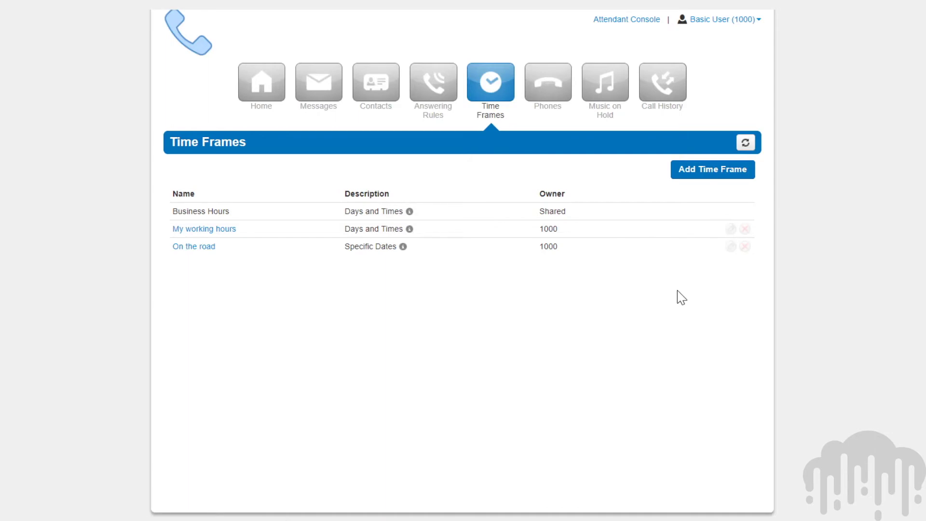
pyautogui.click(443, 99)
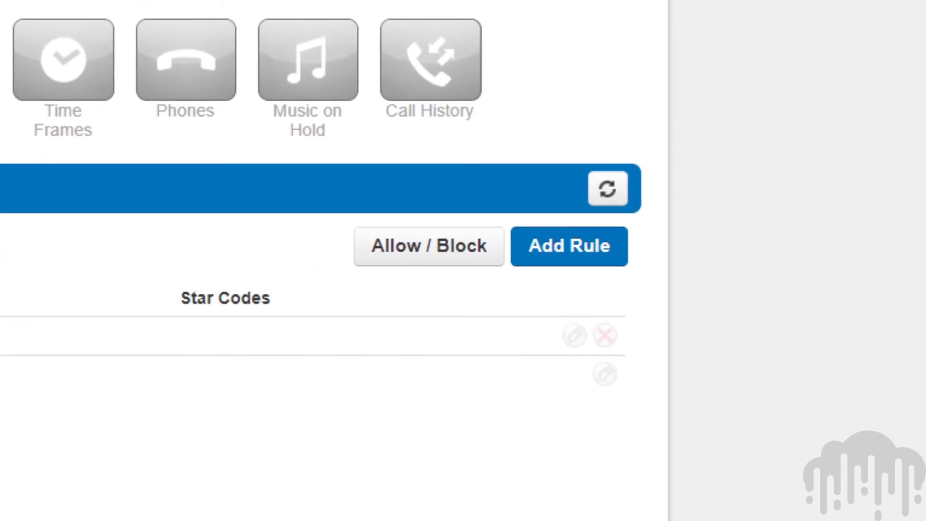
# Add an answering rule for My working hours that always forwards to an entered phone number.
pyautogui.click(594, 253)
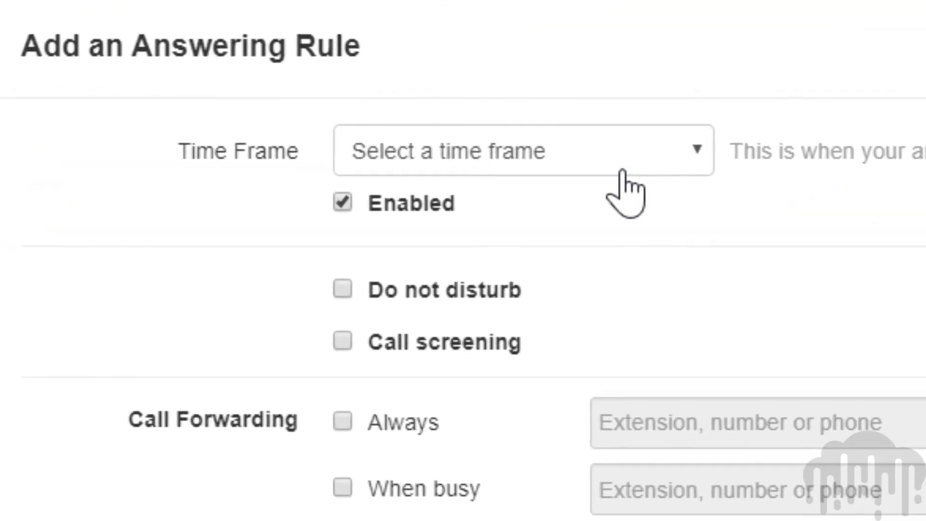
pyautogui.click(558, 147)
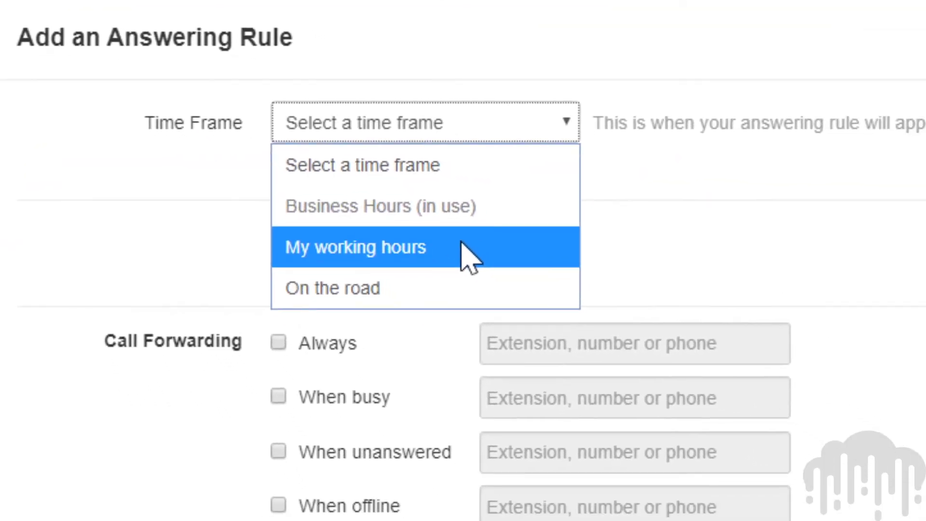
pyautogui.click(462, 246)
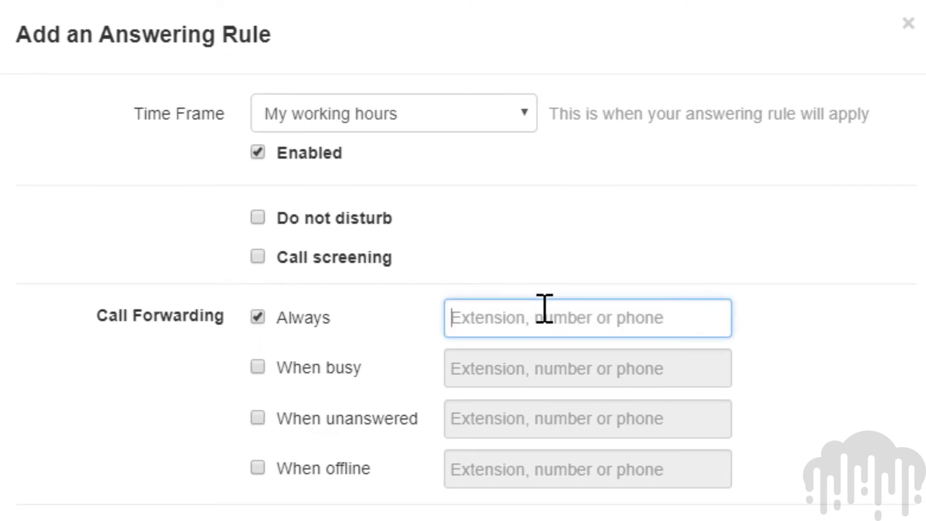
pyautogui.write('555')
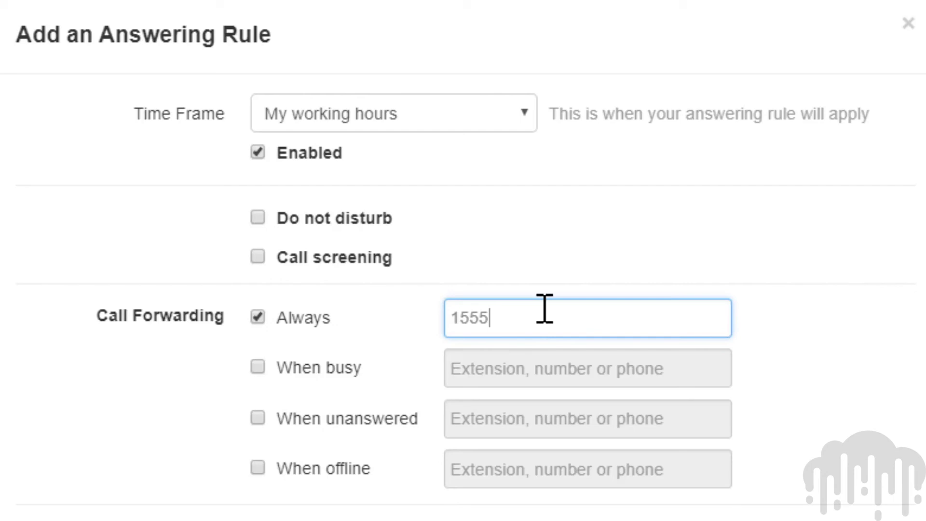
pyautogui.write('2126190')
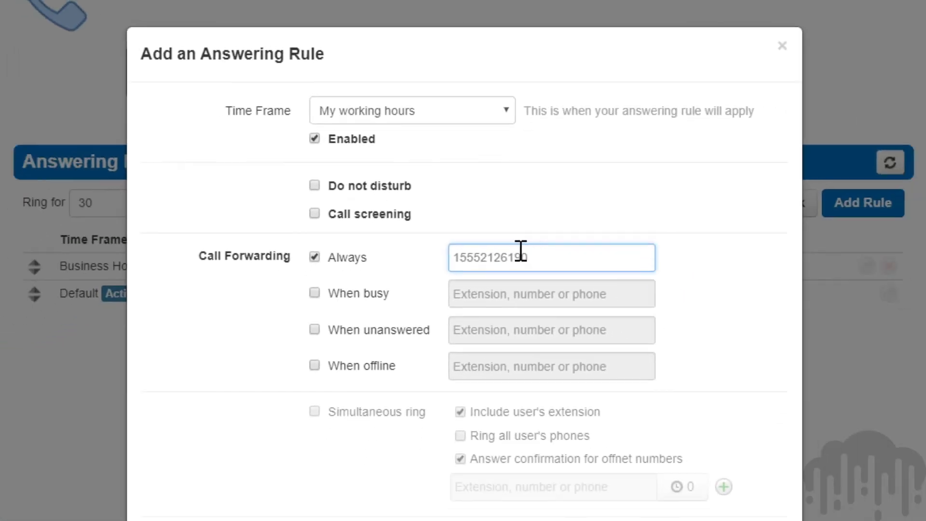